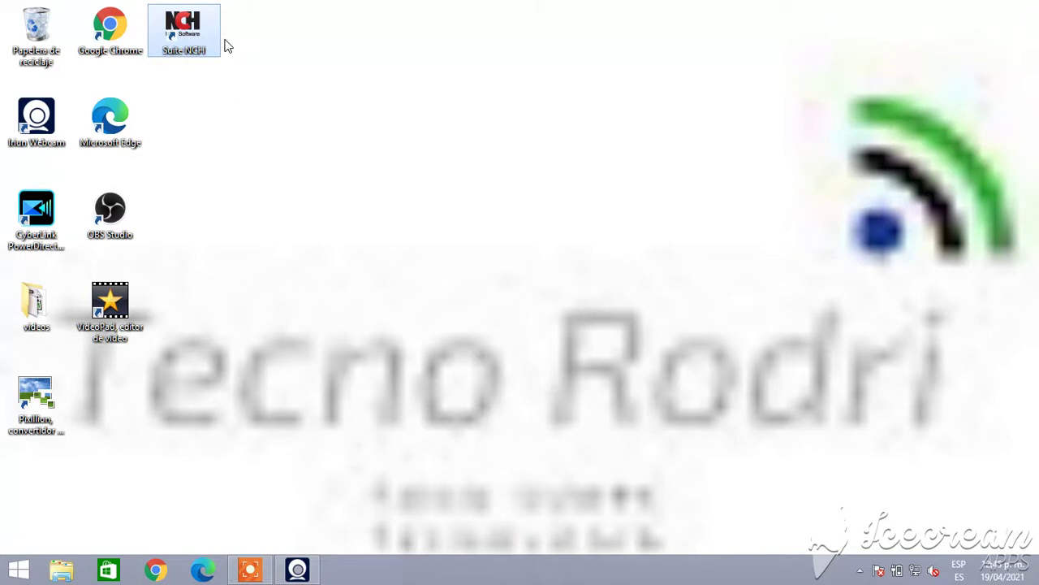
pyautogui.click(129, 316)
pyautogui.moveTo(129, 317); pyautogui.dragTo(512, 236)
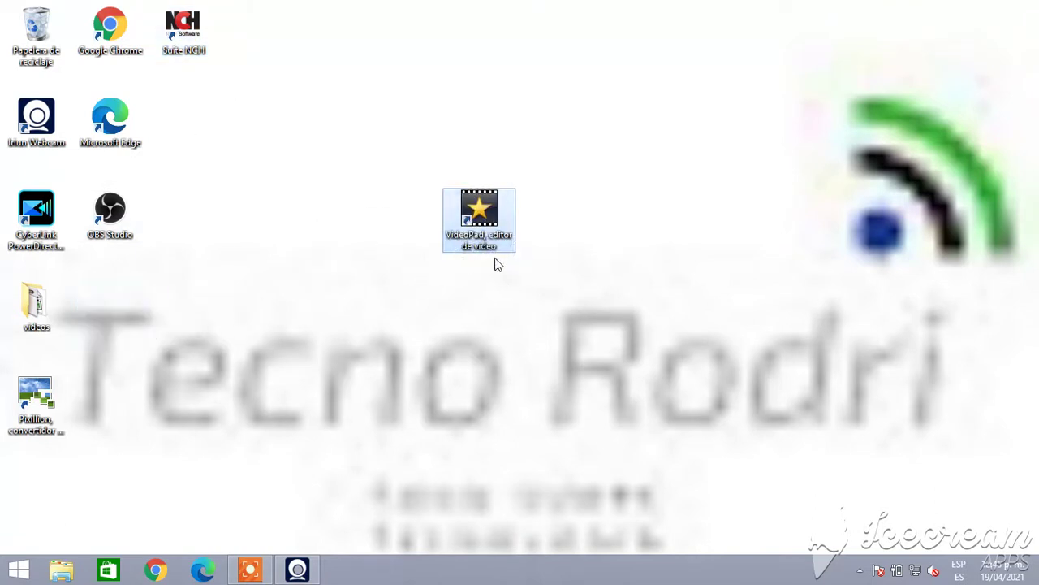
pyautogui.moveTo(502, 245); pyautogui.dragTo(97, 323)
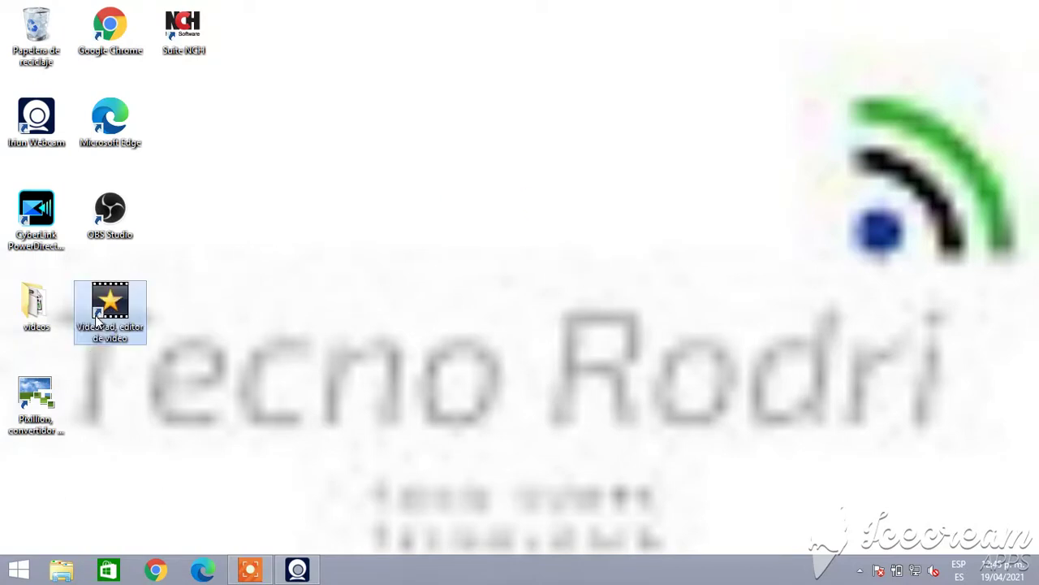
# Step: Launch VideoPad from the desktop and create a new project
pyautogui.doubleClick(97, 321)
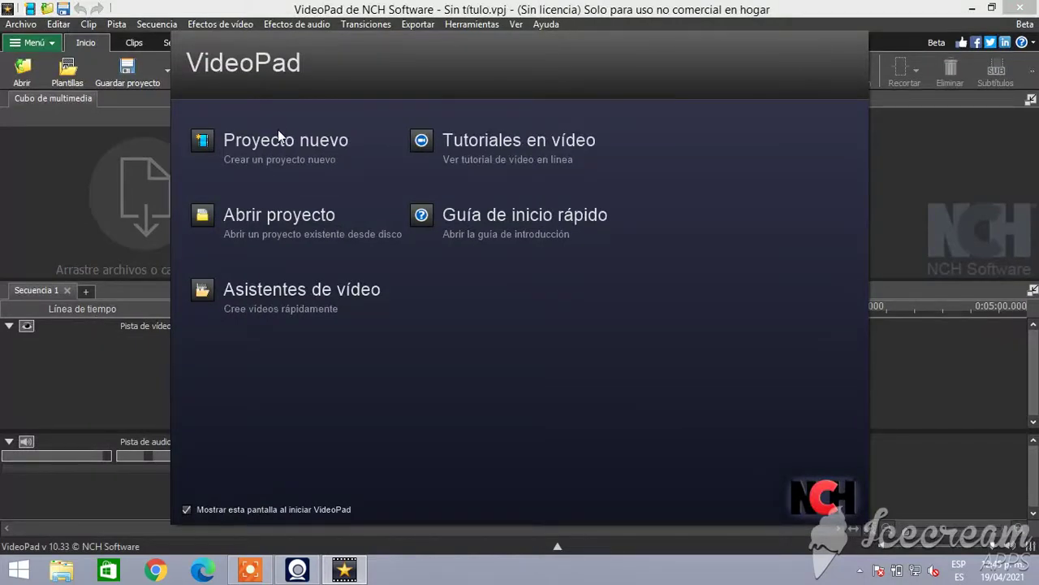
pyautogui.click(279, 161)
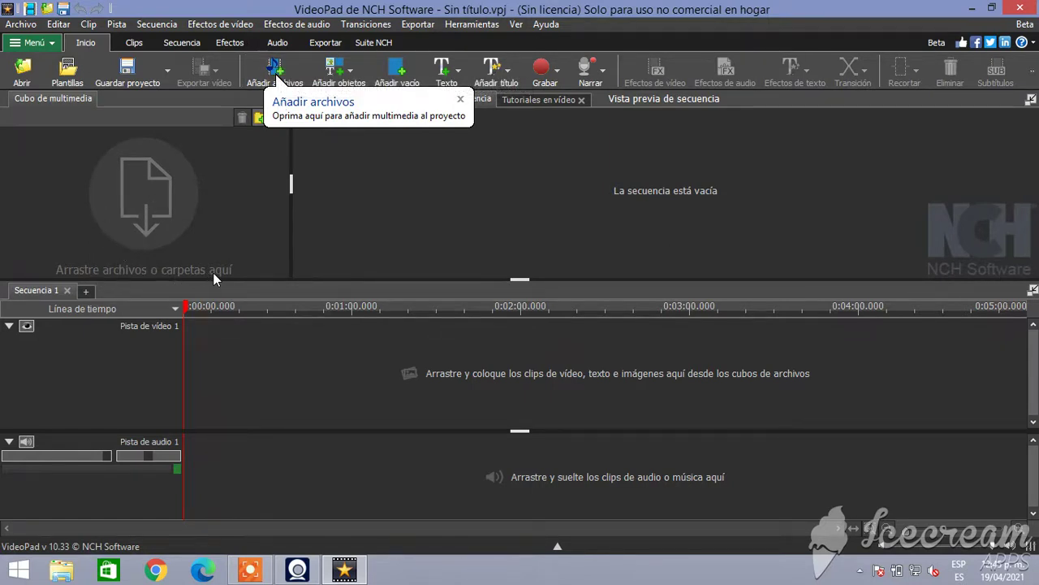
# Step: Switch to File Explorer and open the videos folder stored on the desktop
pyautogui.click(50, 579)
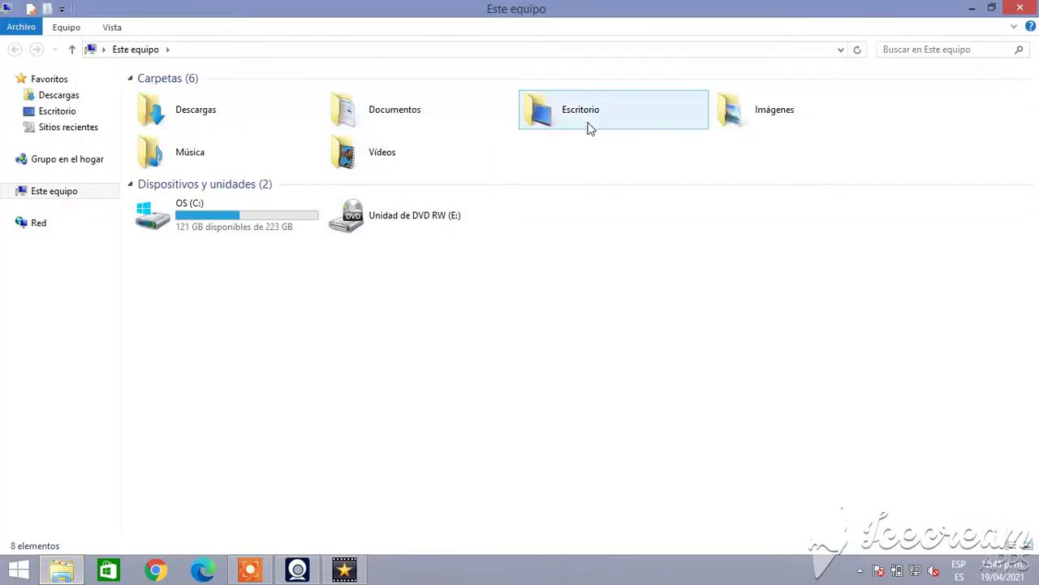
pyautogui.doubleClick(381, 162)
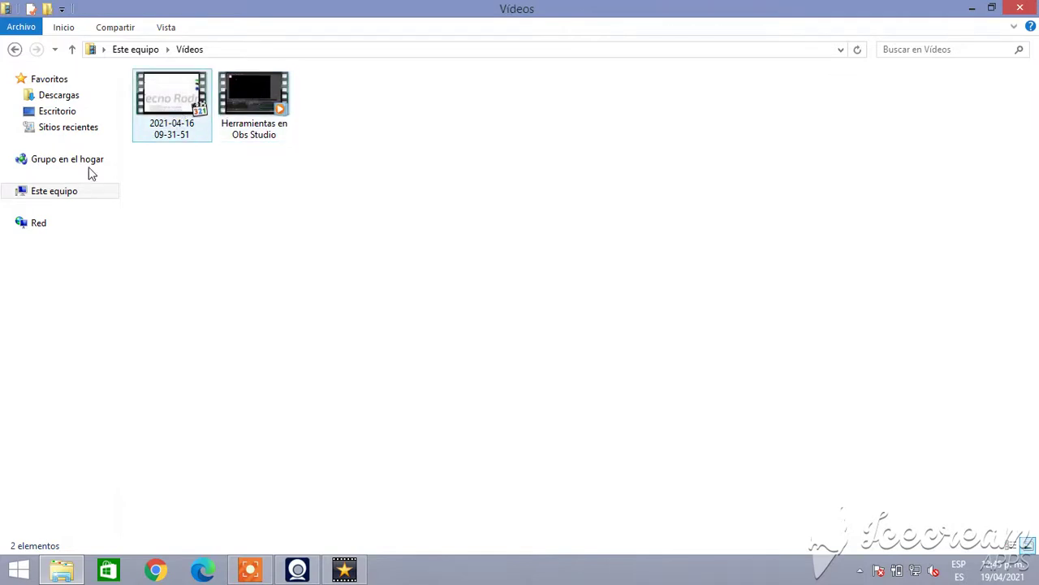
pyautogui.click(59, 95)
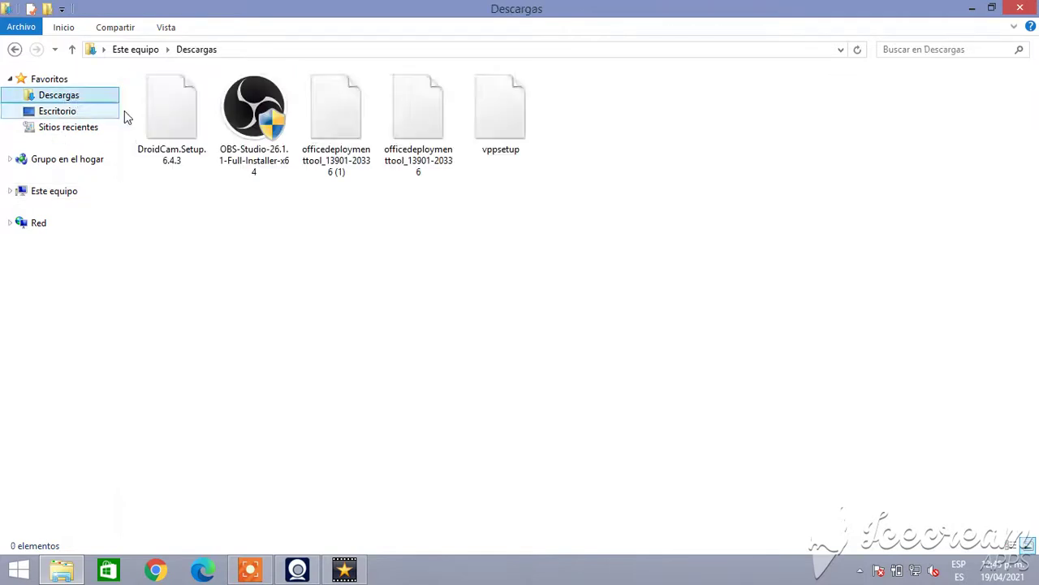
pyautogui.click(49, 110)
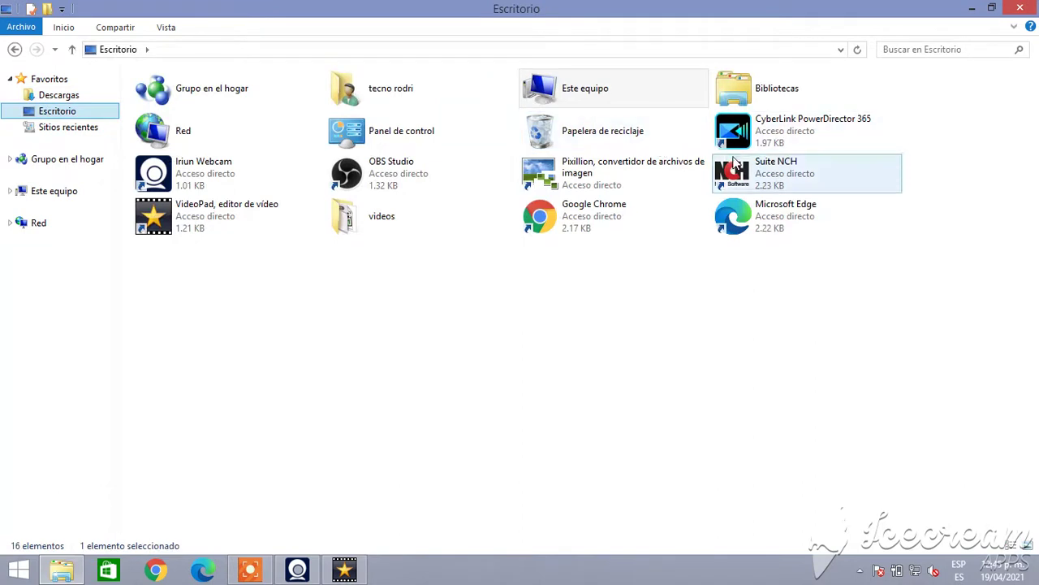
pyautogui.doubleClick(363, 216)
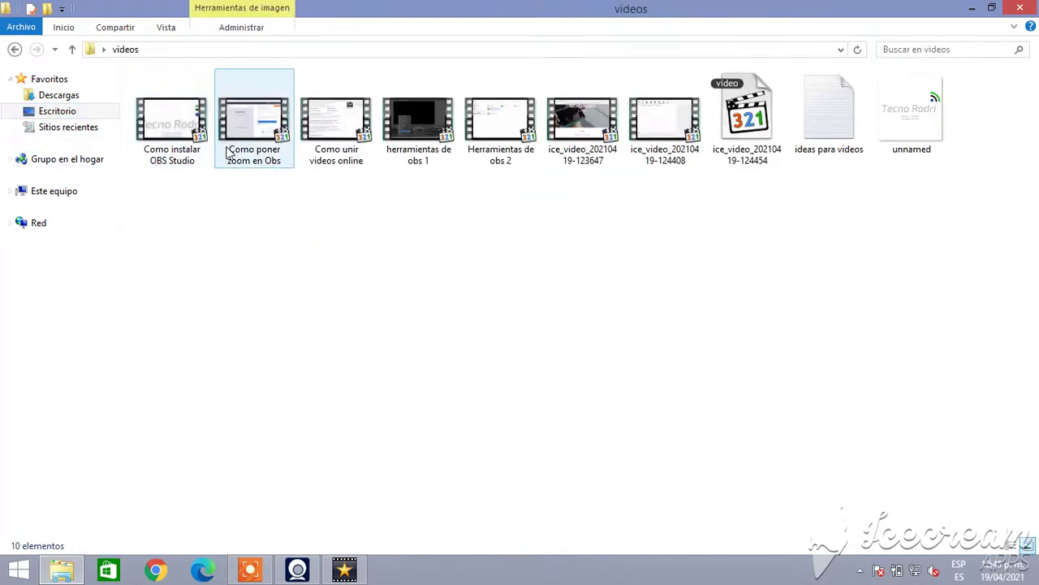
# Step: Import the video "Como instalar OBS Studio" into VideoPad's media bin and place it at the start of video track 1
pyautogui.click(187, 135)
pyautogui.moveTo(187, 135); pyautogui.dragTo(208, 227)
pyautogui.hotkey('alt', 'Tab')
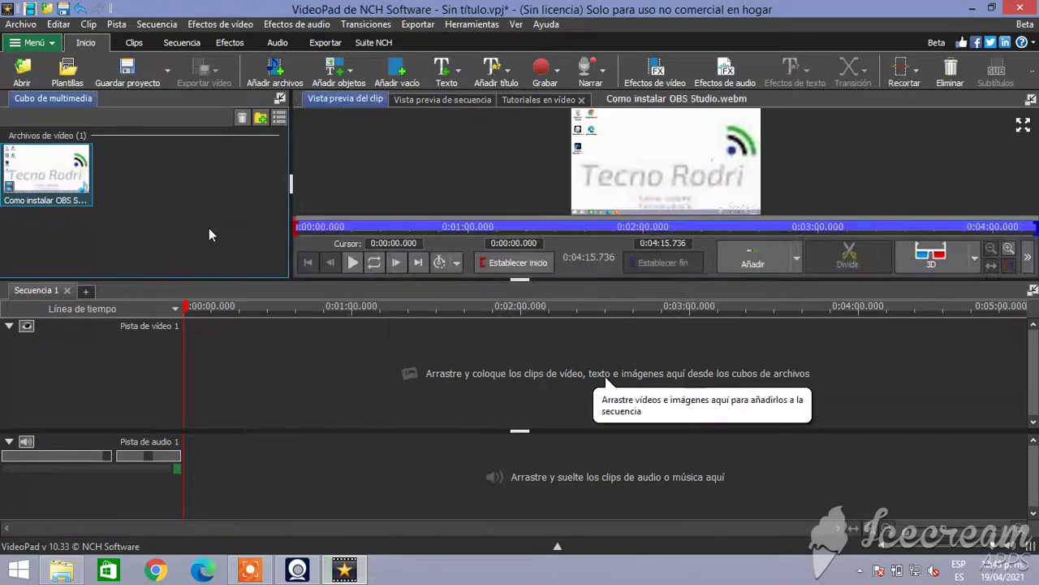
pyautogui.moveTo(64, 166); pyautogui.dragTo(228, 370)
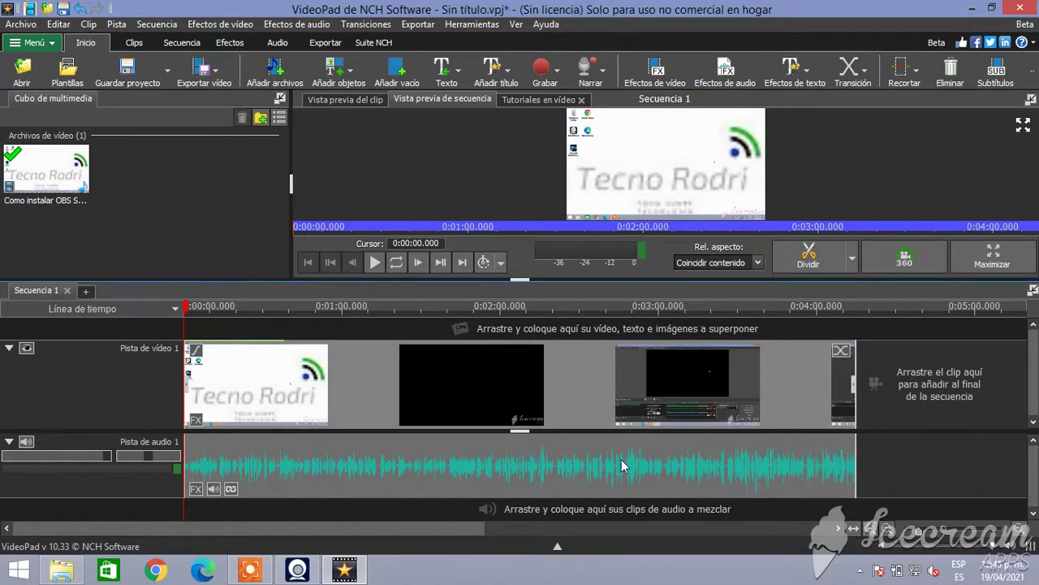
# Step: Import the video "Como poner zoom en Obs" from the videos folder and place it after the first clip on video track 1
pyautogui.click(61, 570)
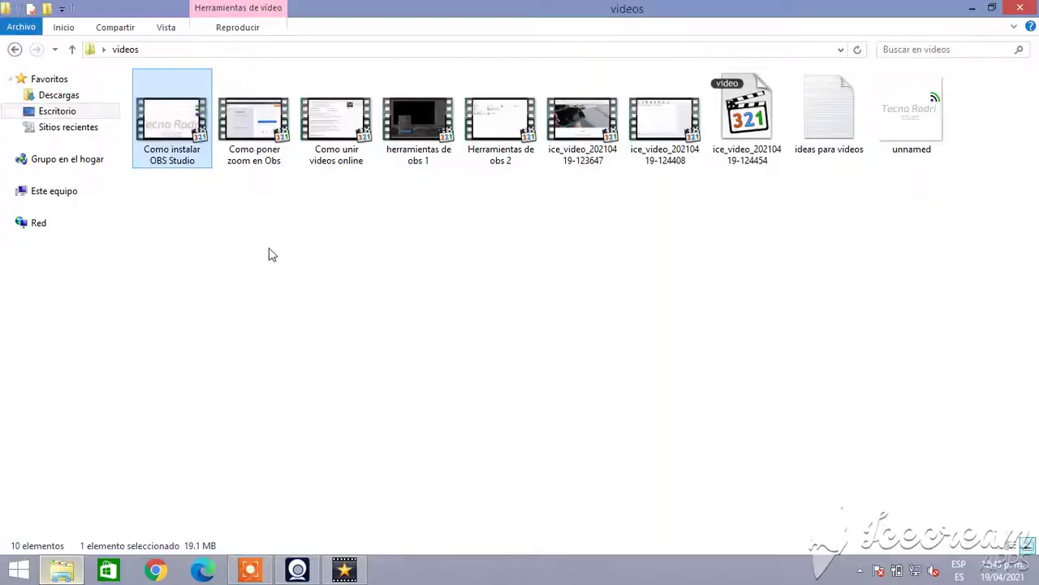
pyautogui.click(263, 132)
pyautogui.moveTo(262, 132); pyautogui.dragTo(214, 226)
pyautogui.hotkey('alt', 'Tab')
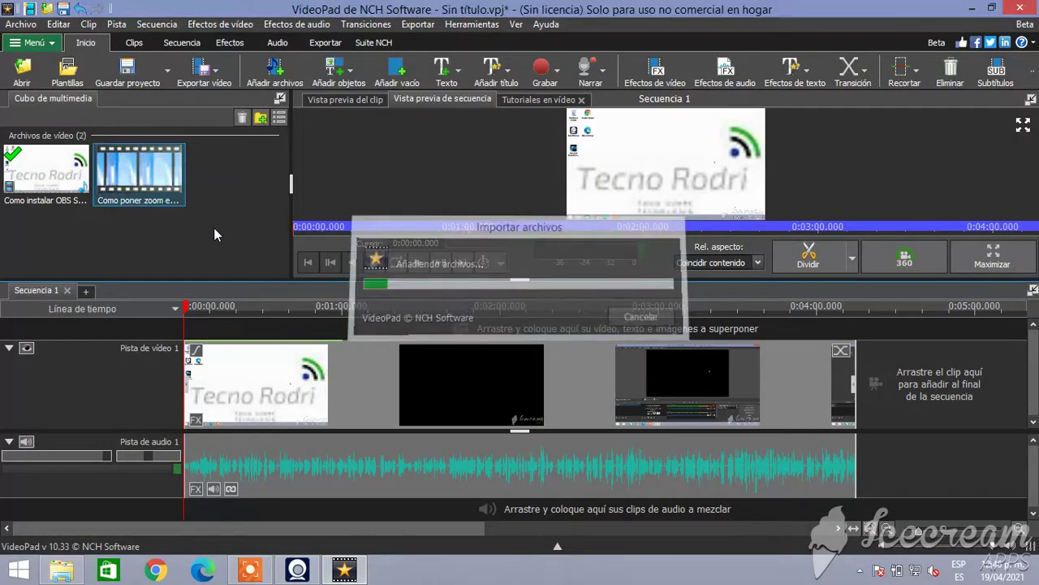
pyautogui.click(75, 560)
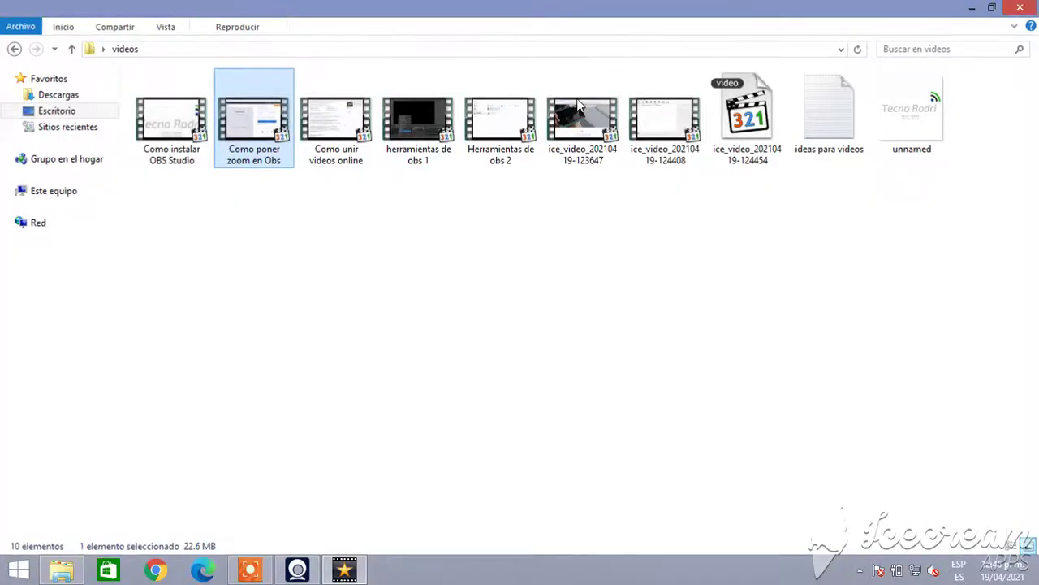
pyautogui.hotkey('alt', 'Tab')
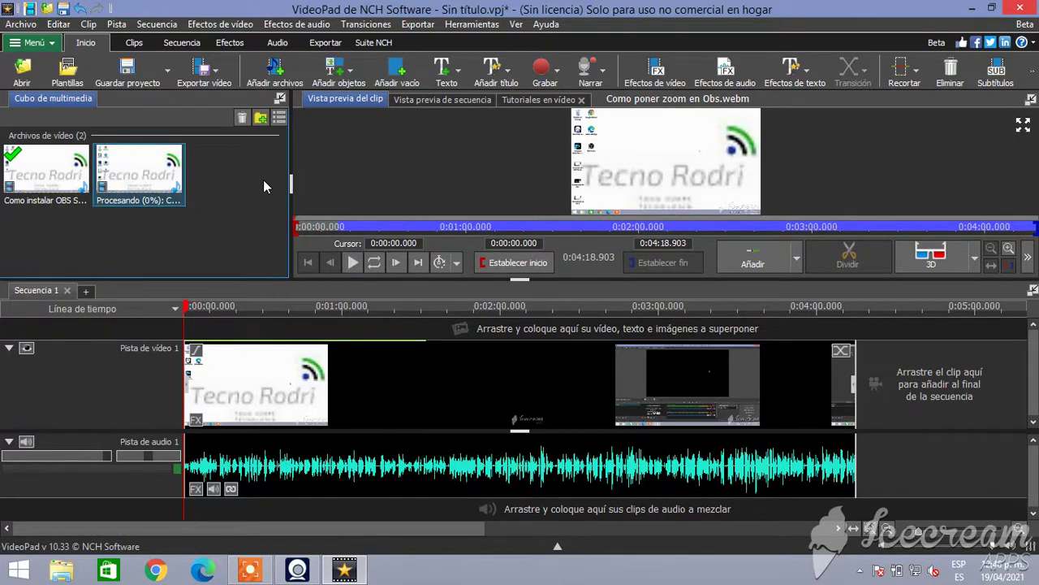
pyautogui.moveTo(130, 170); pyautogui.dragTo(955, 386)
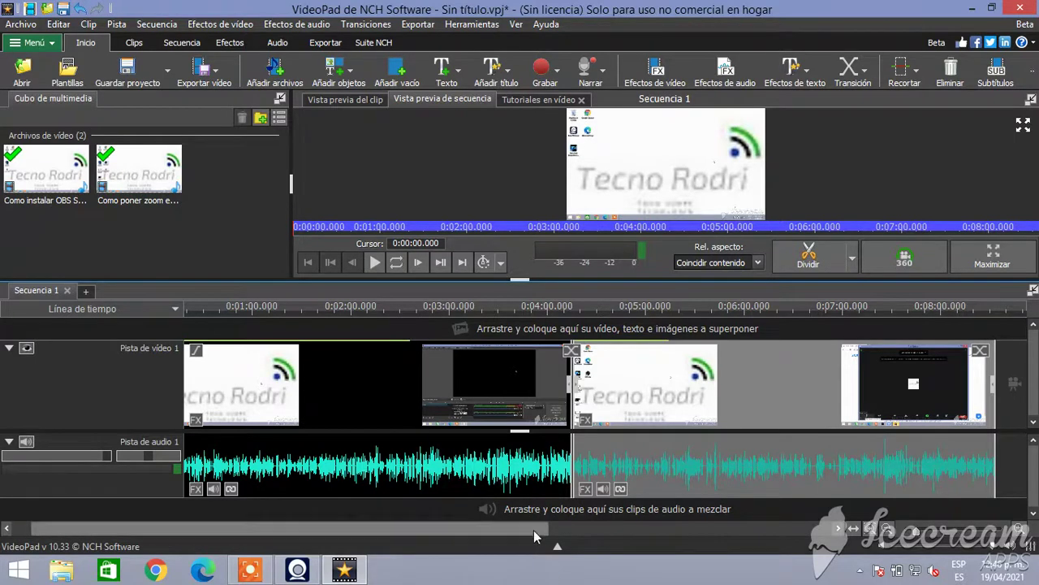
pyautogui.moveTo(533, 531); pyautogui.dragTo(433, 533)
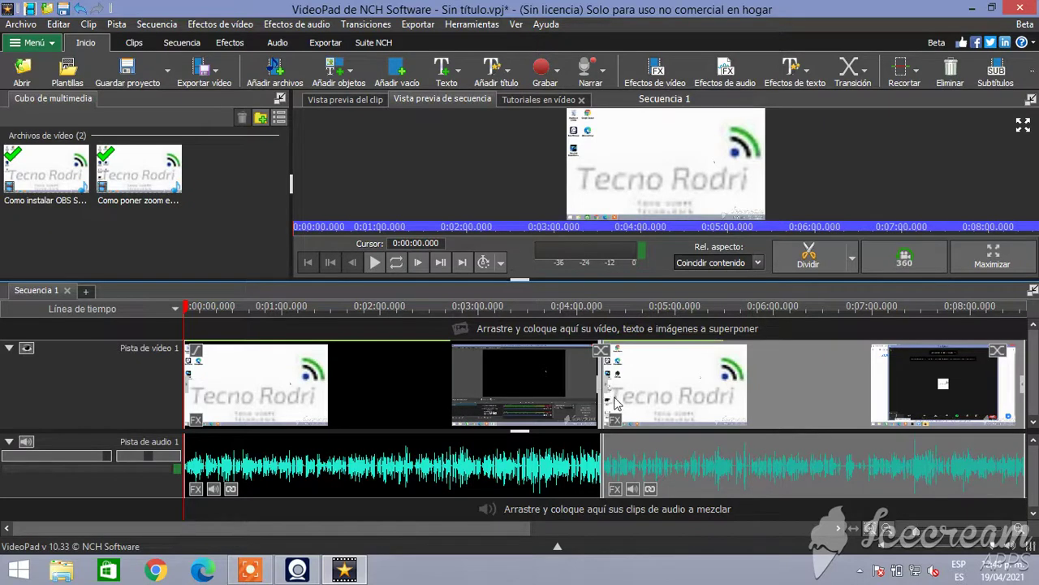
# Step: Apply the "Colocar en 360" video effect to the second clip and lower its Horizontal value
pyautogui.moveTo(796, 388)
pyautogui.mouseDown()
pyautogui.moveTo(867, 392)
pyautogui.moveTo(783, 393)
pyautogui.mouseUp()
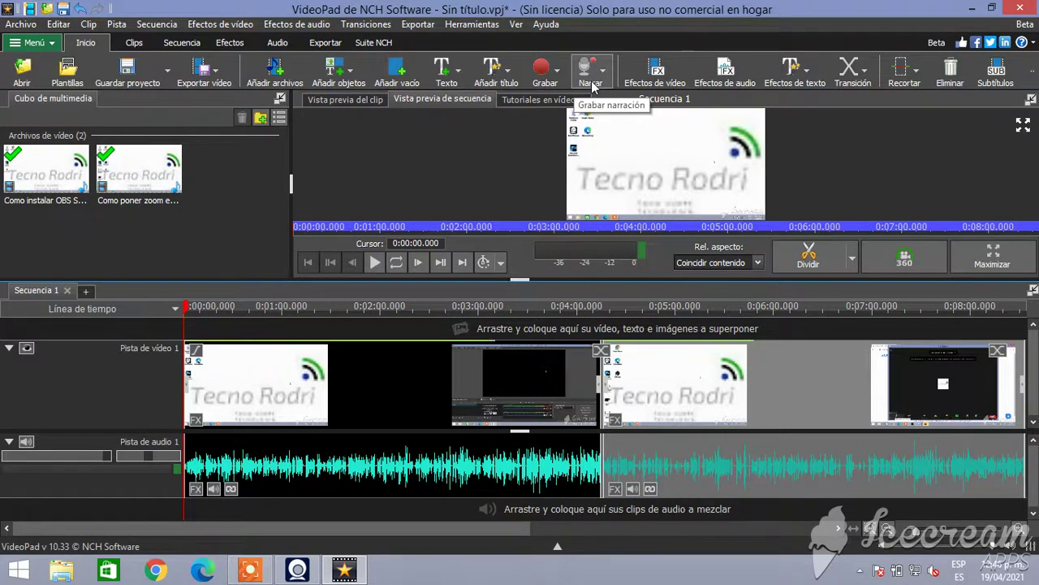
pyautogui.click(655, 71)
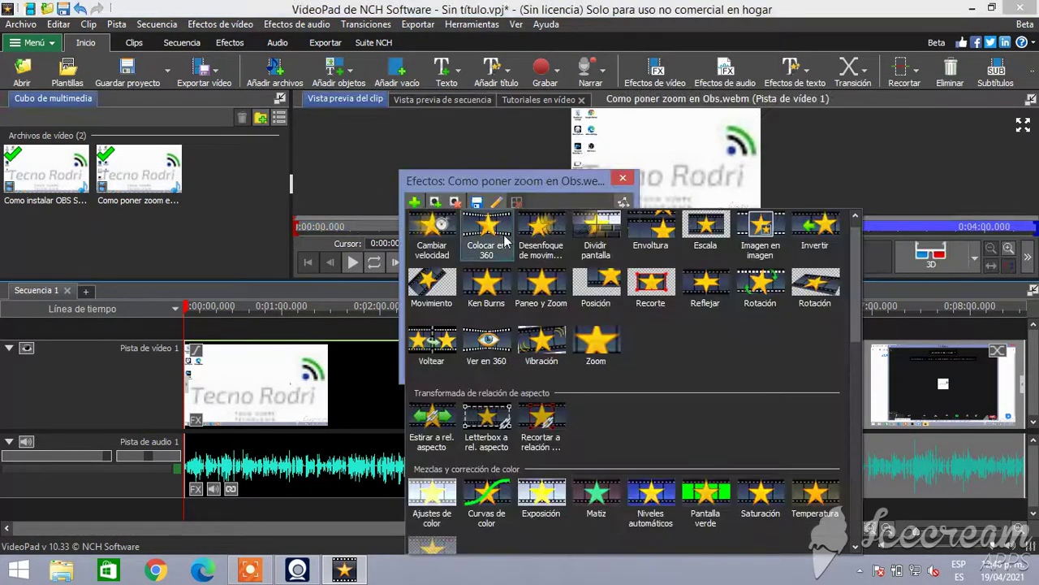
pyautogui.click(504, 237)
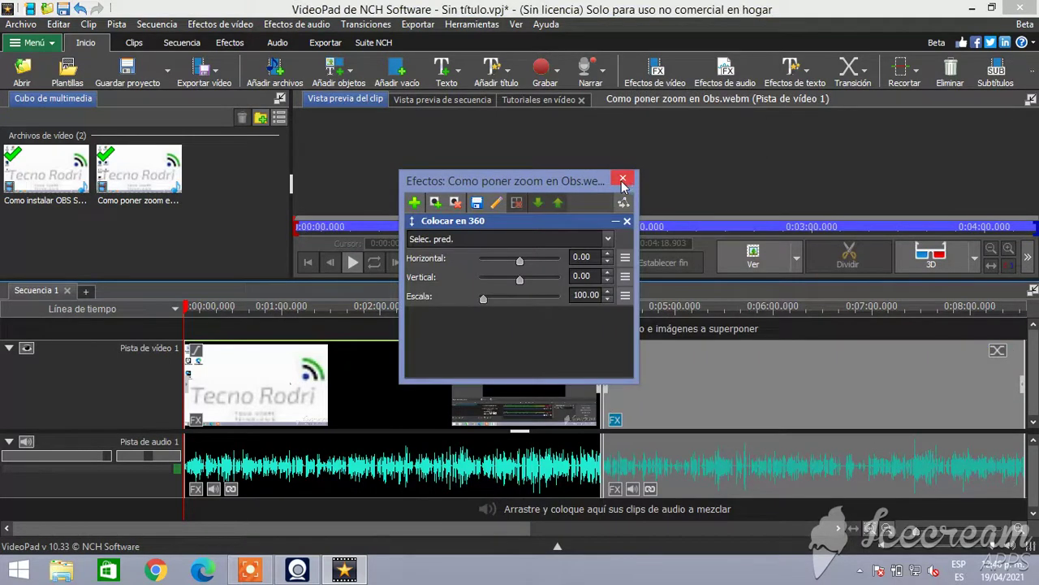
pyautogui.moveTo(520, 260); pyautogui.dragTo(483, 271)
pyautogui.click(623, 180)
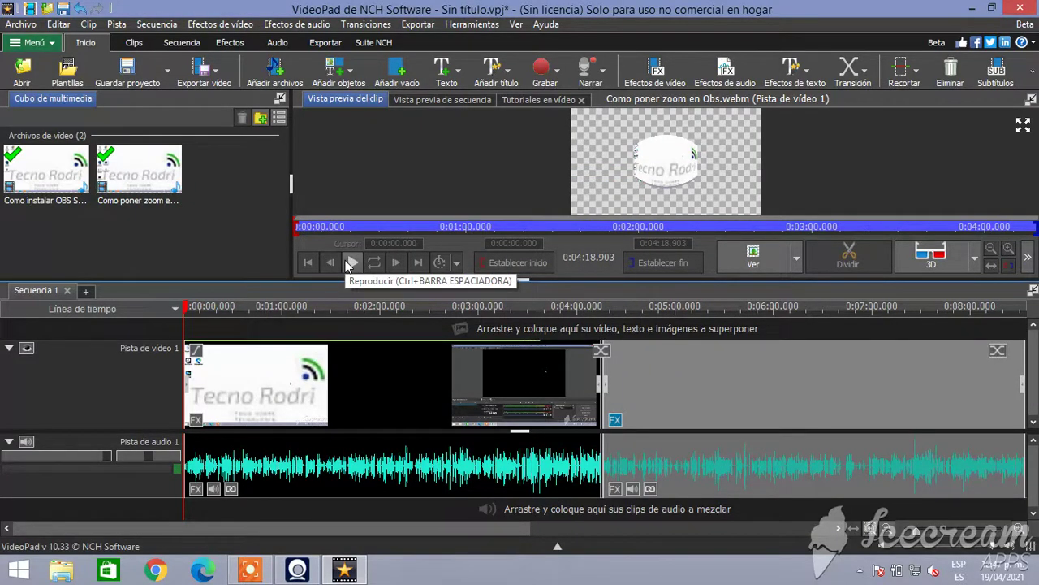
# Step: Preview the sequence at about 0:49 and return the playhead to the start
pyautogui.click(266, 309)
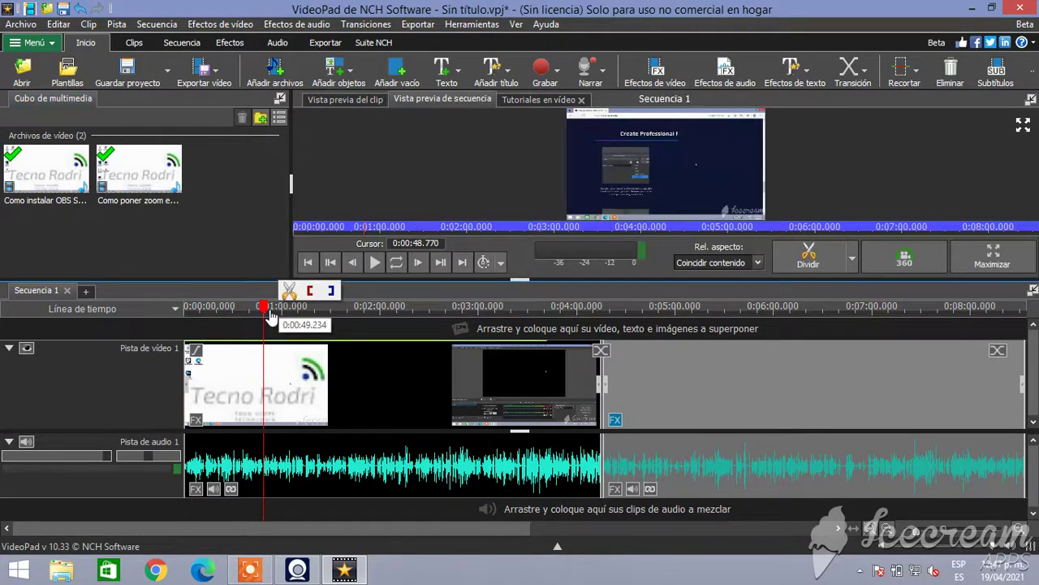
pyautogui.moveTo(272, 317); pyautogui.dragTo(187, 309)
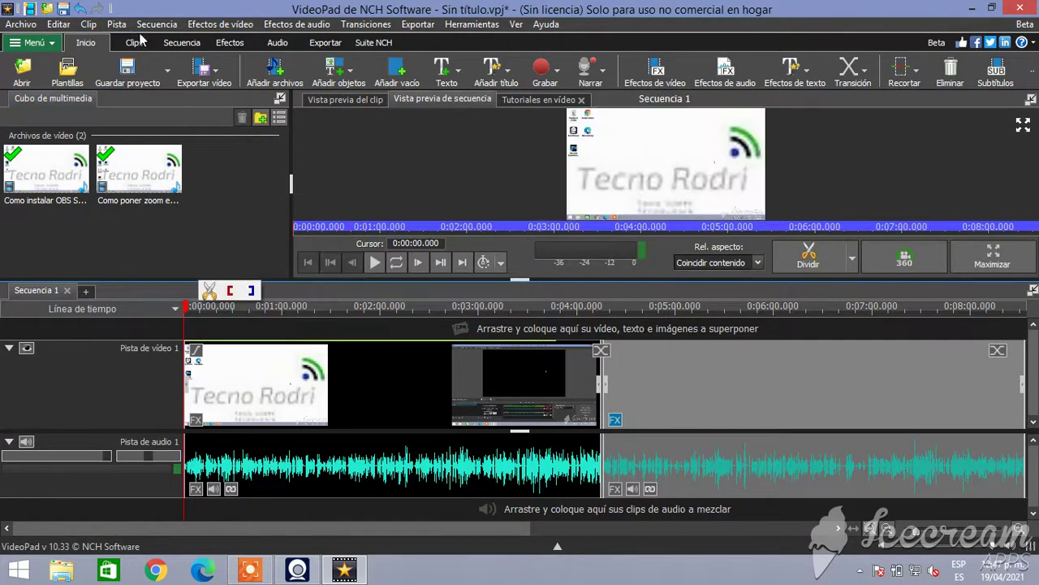
# Step: Add the crop effect (Recorte) with its default values to the second clip
pyautogui.click(230, 42)
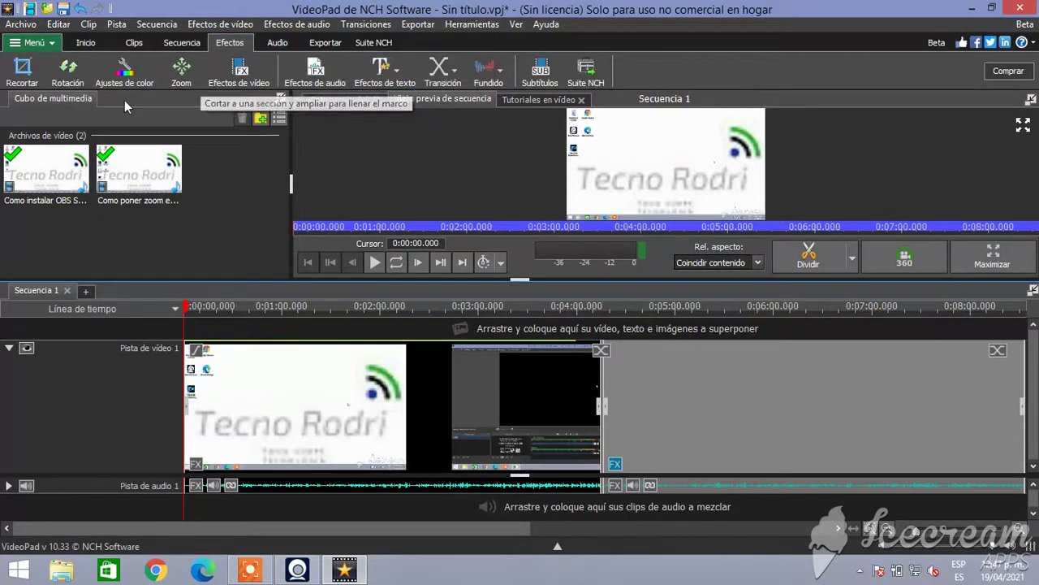
pyautogui.click(22, 69)
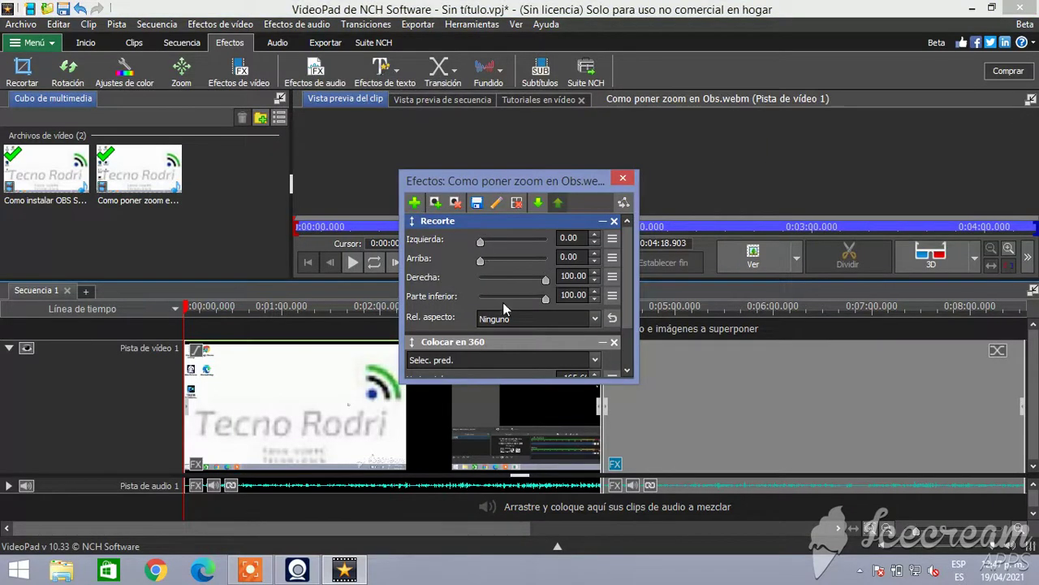
pyautogui.click(621, 178)
pyautogui.click(277, 42)
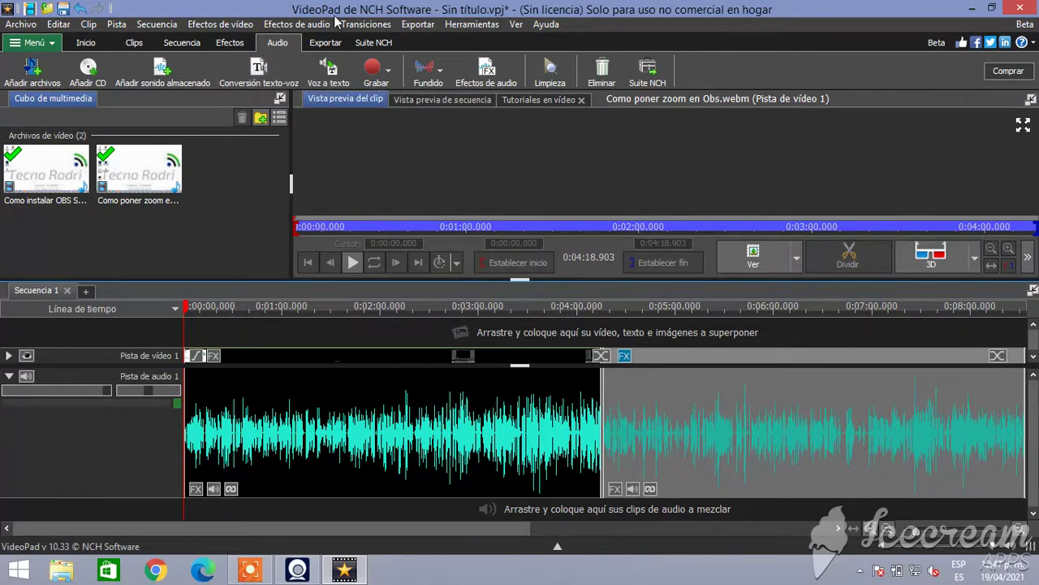
pyautogui.click(325, 43)
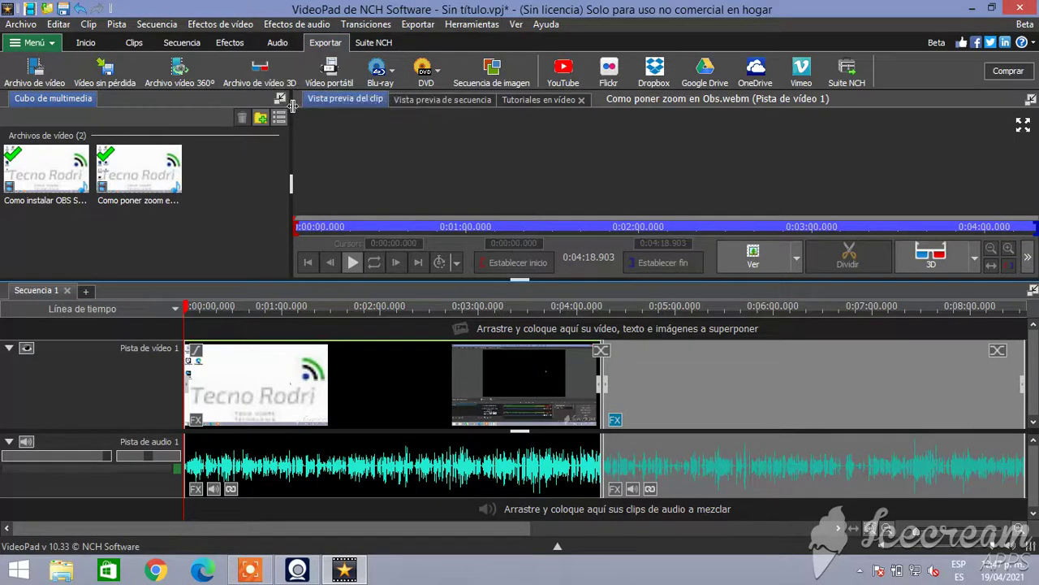
pyautogui.click(375, 42)
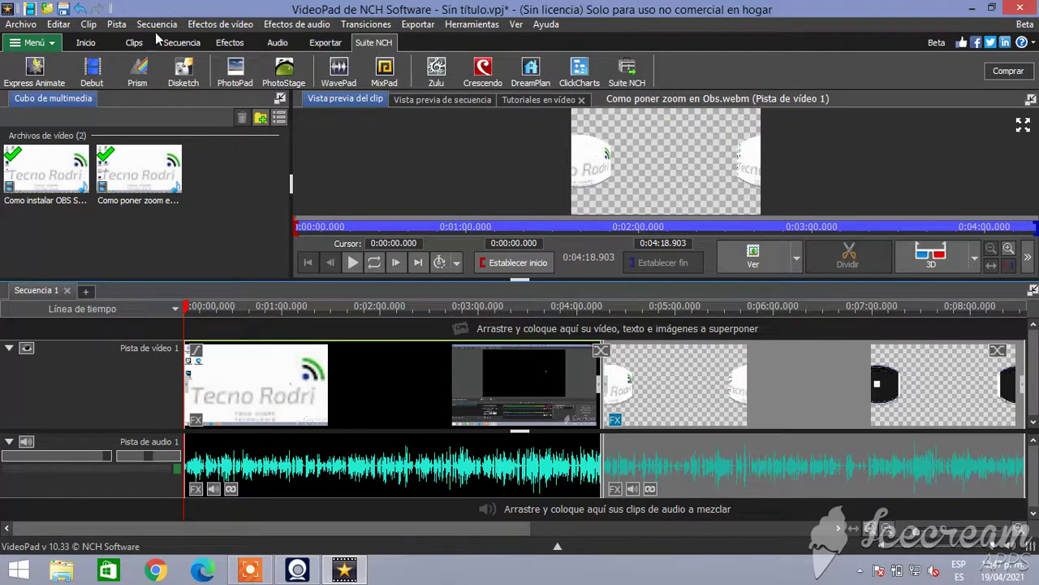
pyautogui.click(85, 43)
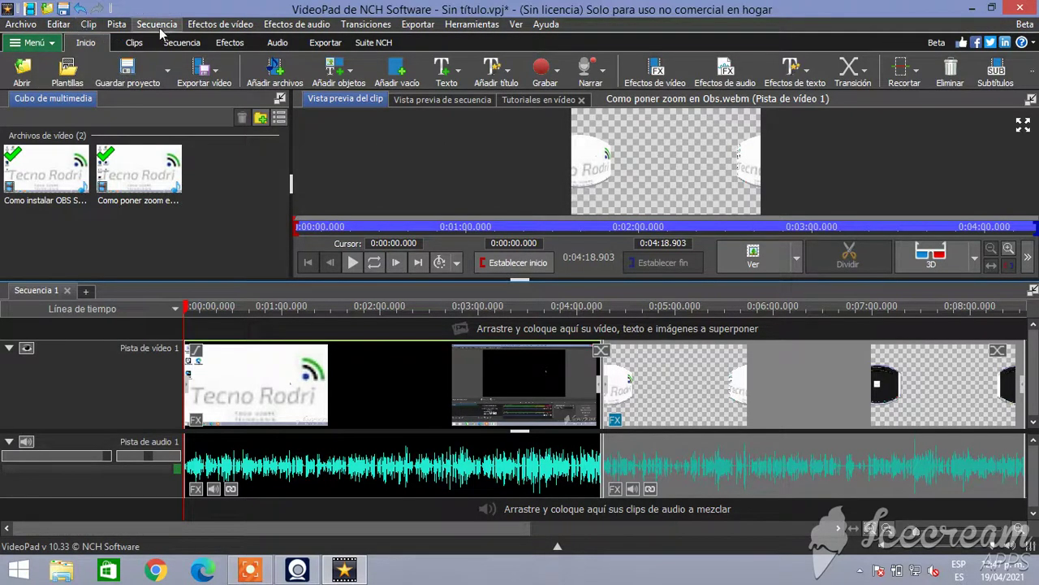
# Step: Close VideoPad and save the project on the desktop as "1"
pyautogui.click(1020, 7)
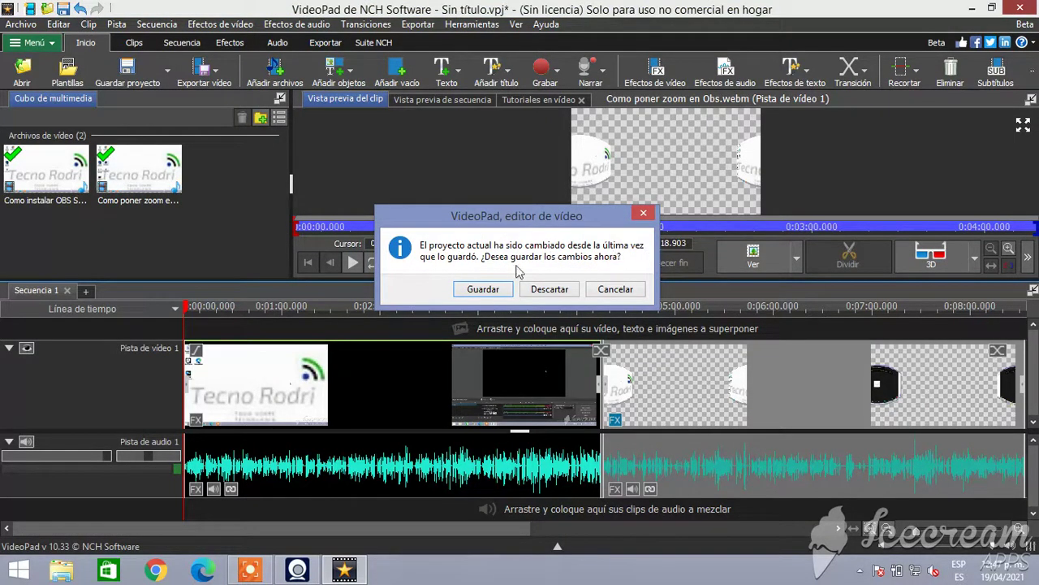
pyautogui.click(472, 294)
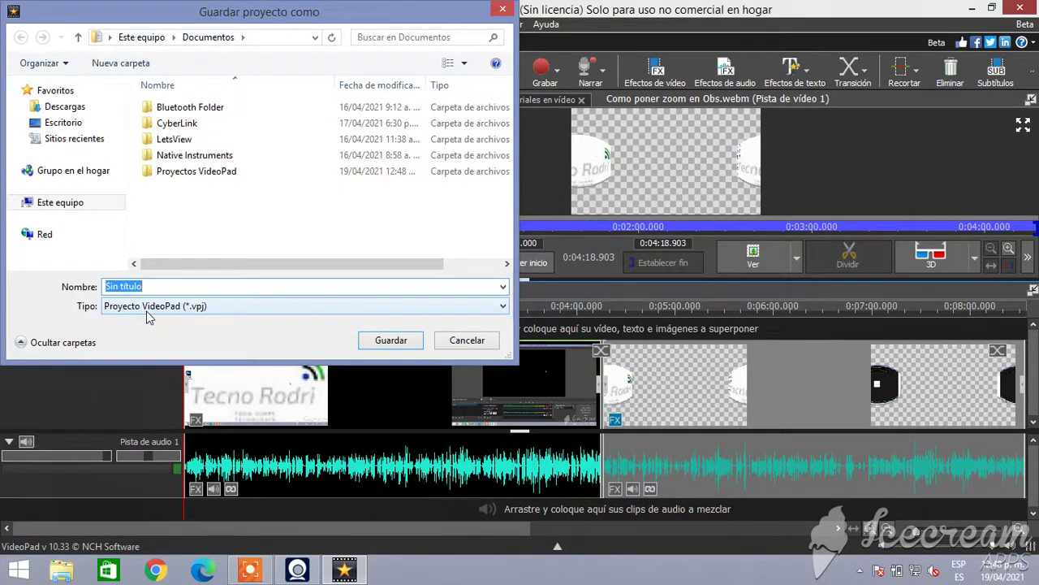
pyautogui.click(61, 108)
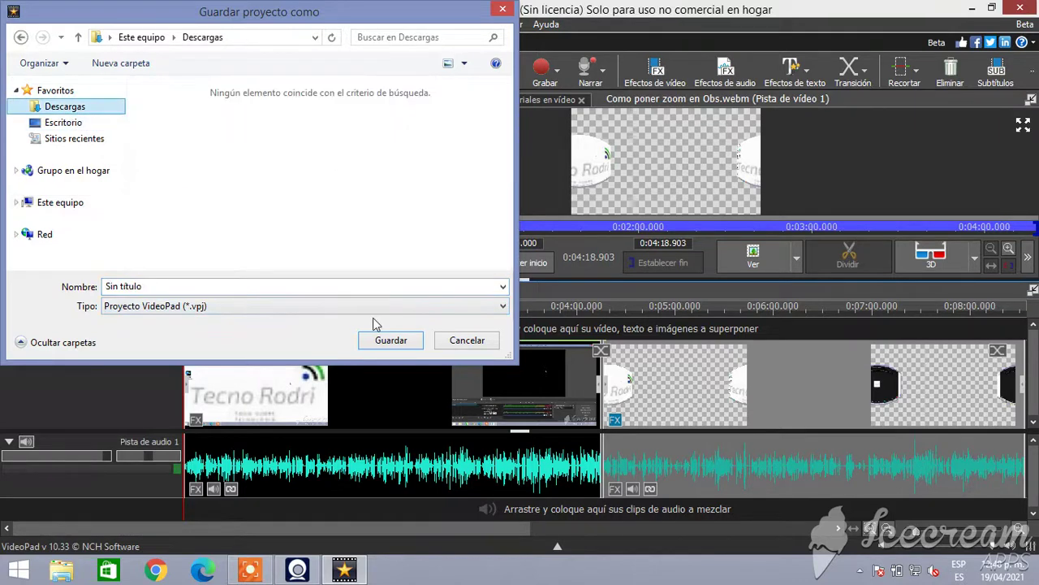
pyautogui.click(64, 123)
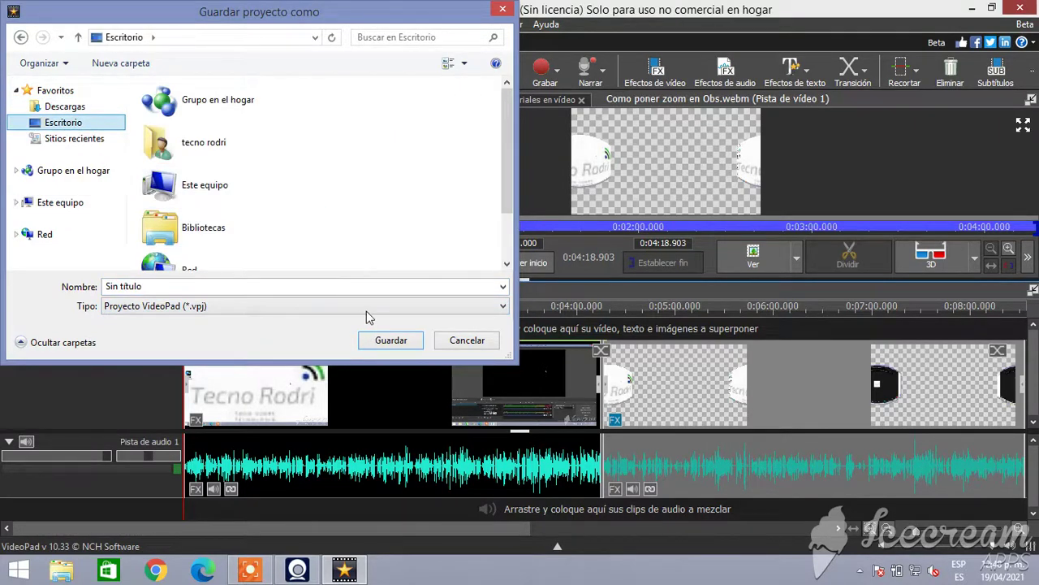
pyautogui.click(349, 291)
pyautogui.write('1')
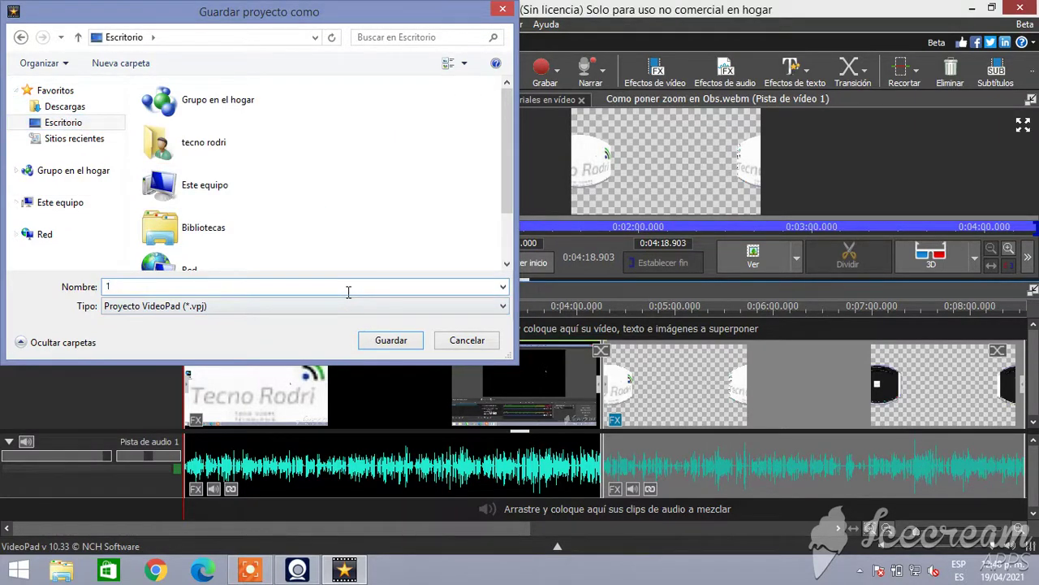
pyautogui.press('Return')
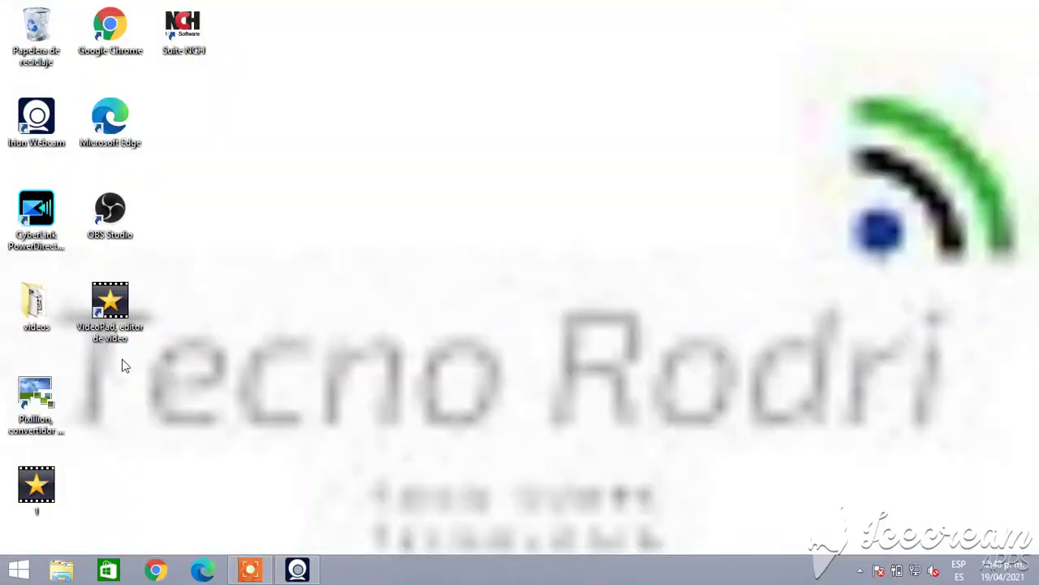
# Step: Move the saved project file "1" beneath Suite NCH on the desktop, open it in VideoPad and maximize the window
pyautogui.moveTo(36, 484); pyautogui.dragTo(216, 126)
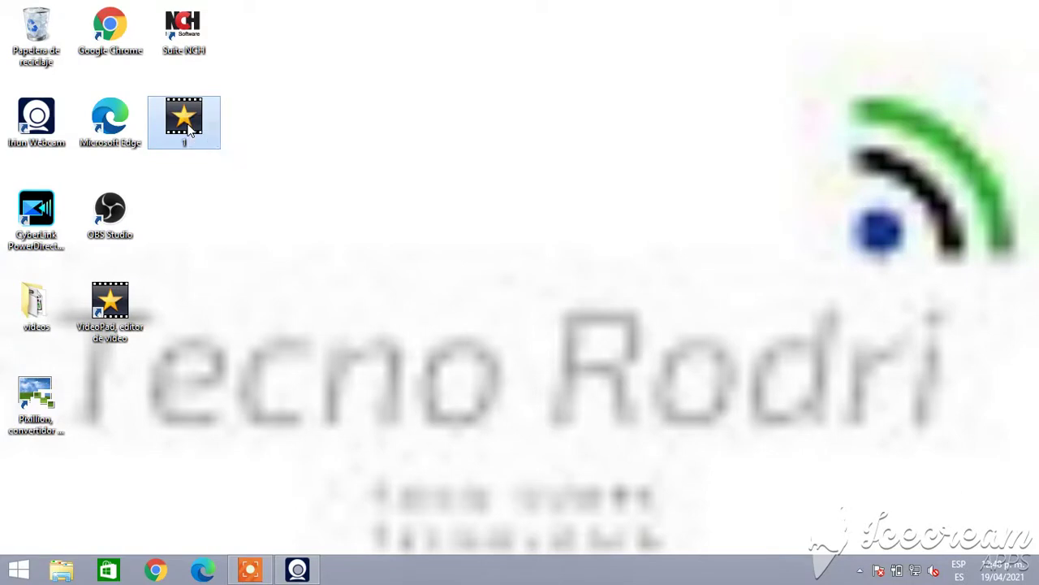
pyautogui.doubleClick(187, 122)
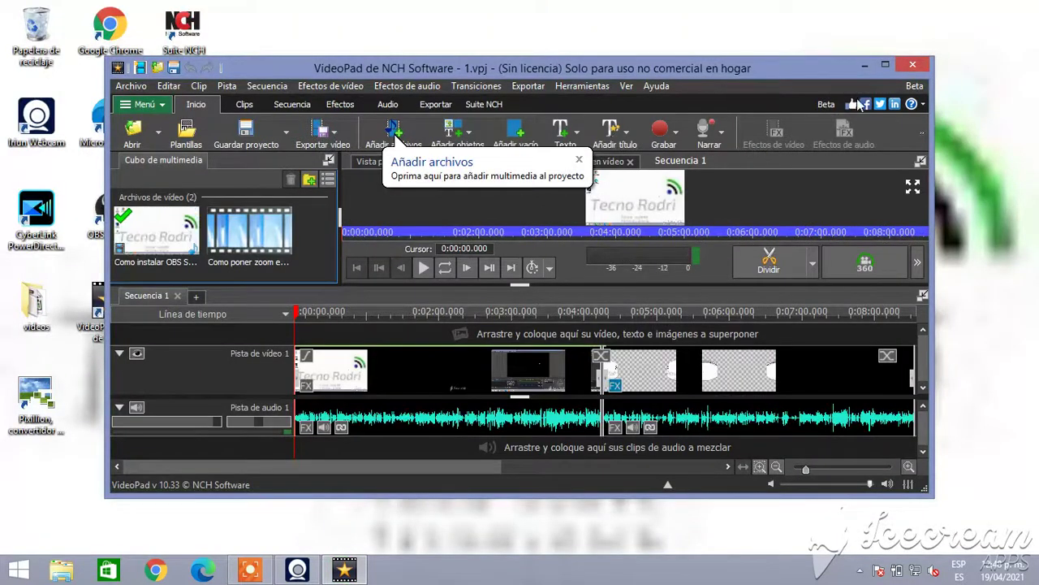
pyautogui.click(888, 66)
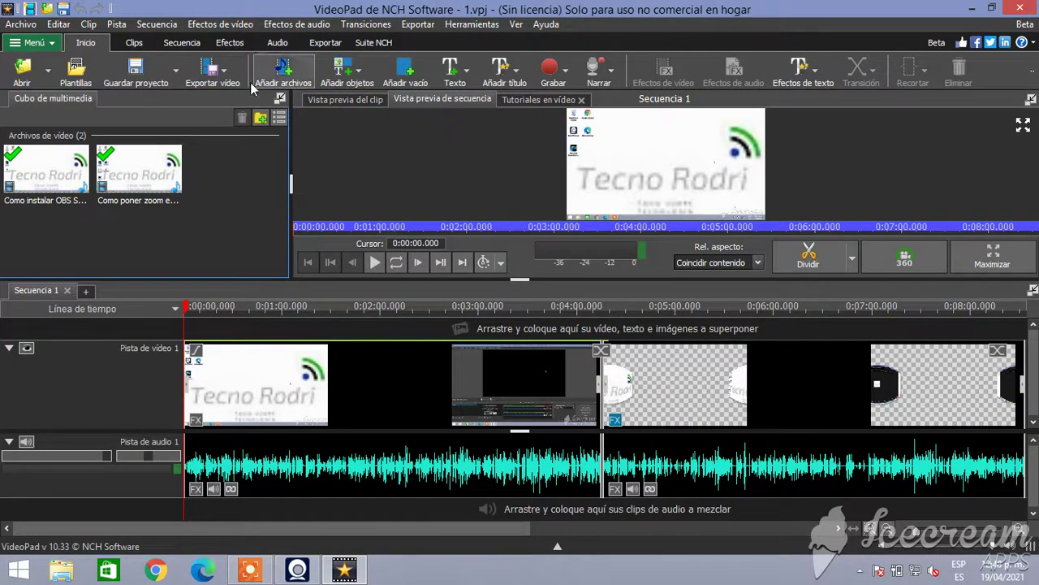
# Step: Export the sequence as an .mp4 video file named "1" to the Videos folder with automatic 1366 x 768 resolution, postponing the purchase
pyautogui.click(228, 74)
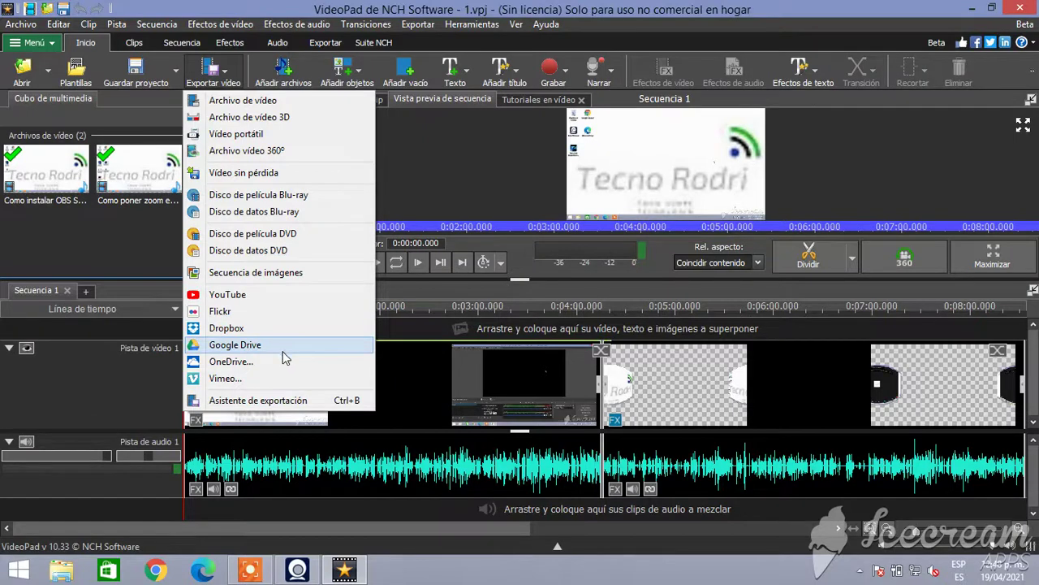
pyautogui.click(286, 102)
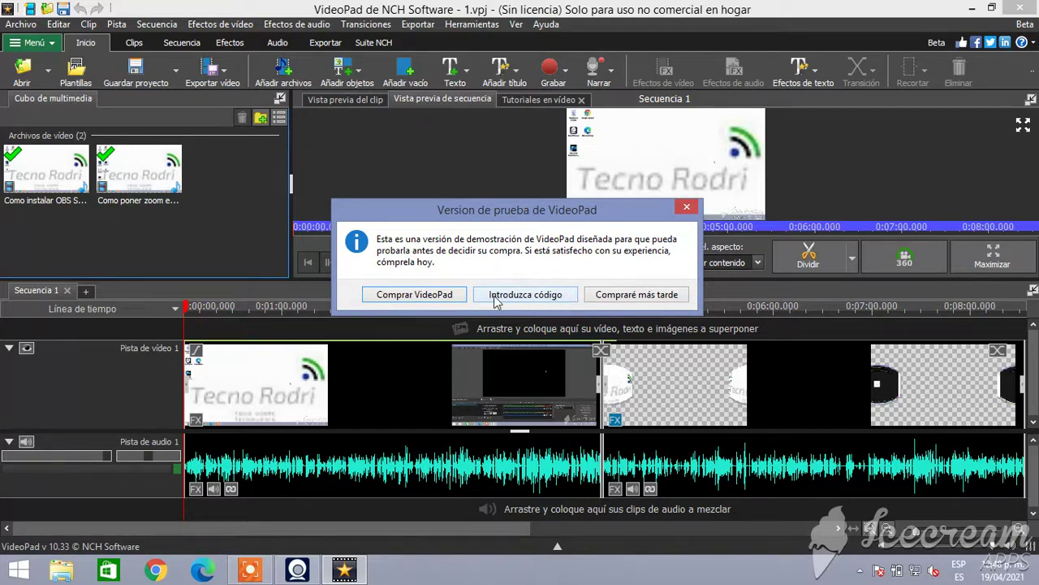
pyautogui.click(639, 296)
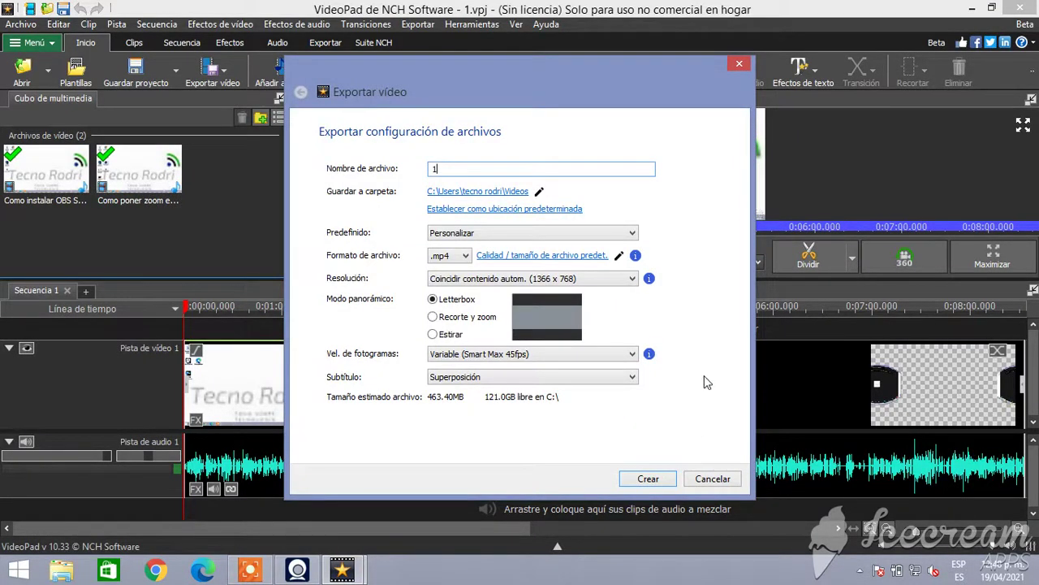
pyautogui.click(648, 479)
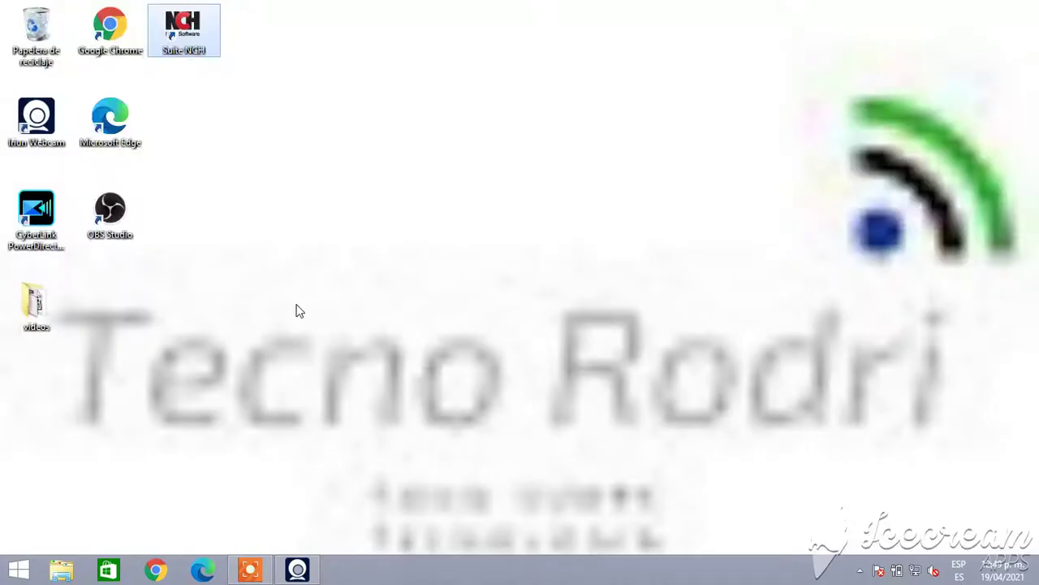
# Step: Switch to File Explorer, look through the Vídeos folder under Este equipo for video files, and close the window
pyautogui.click(70, 573)
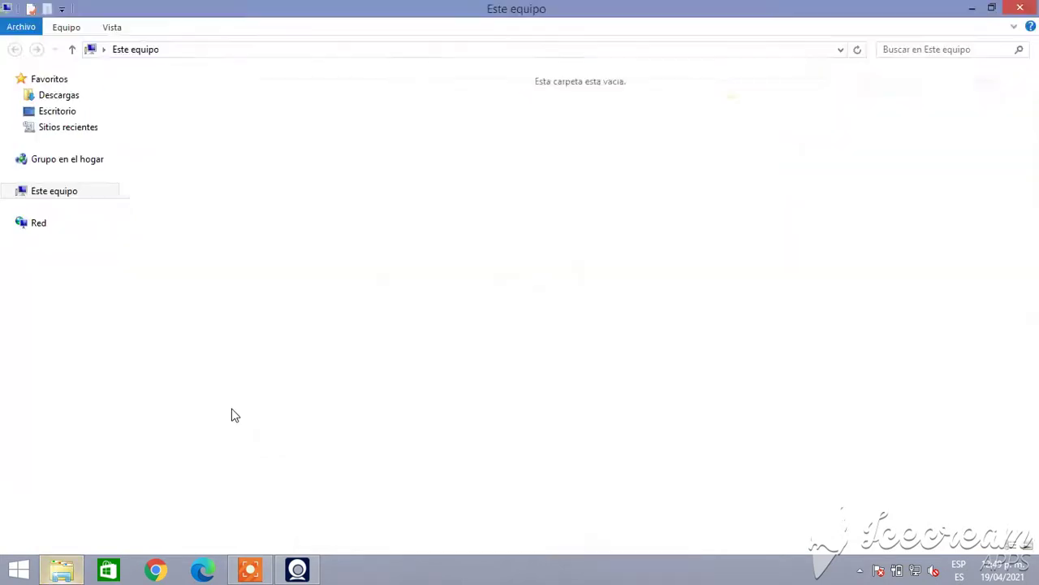
pyautogui.doubleClick(395, 160)
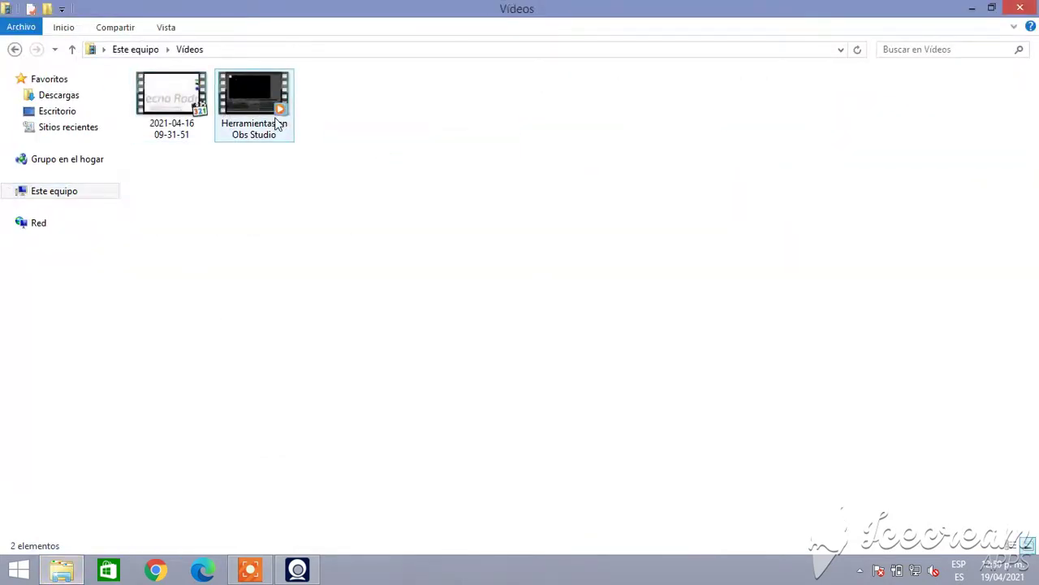
pyautogui.moveTo(276, 126); pyautogui.dragTo(252, 146)
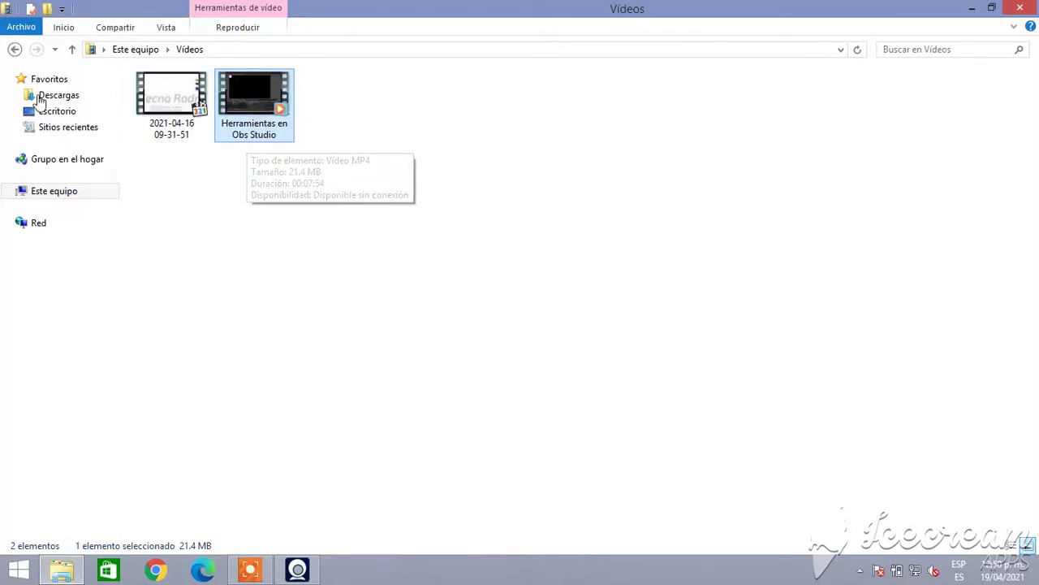
pyautogui.click(62, 191)
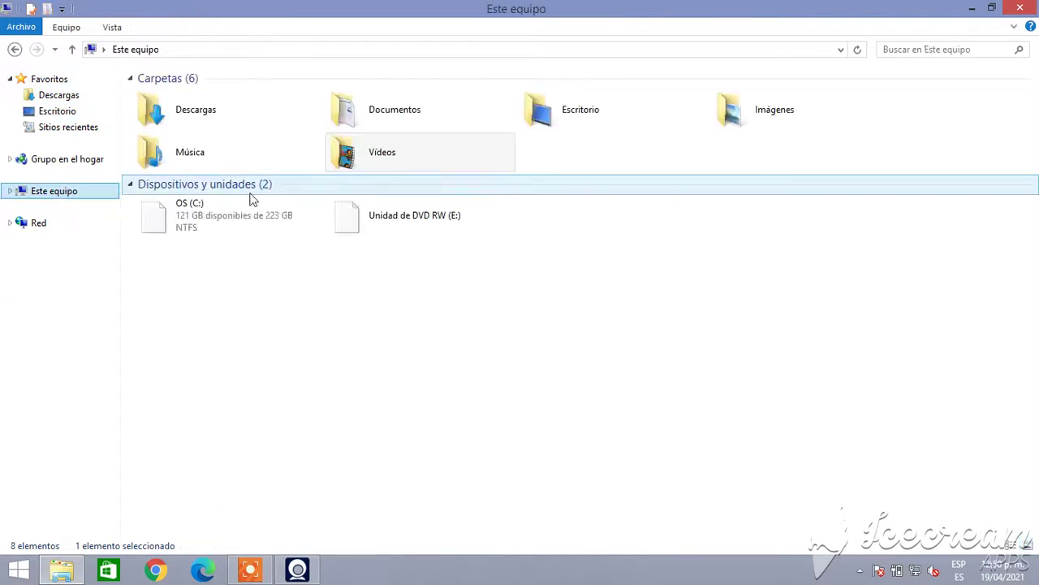
pyautogui.doubleClick(387, 160)
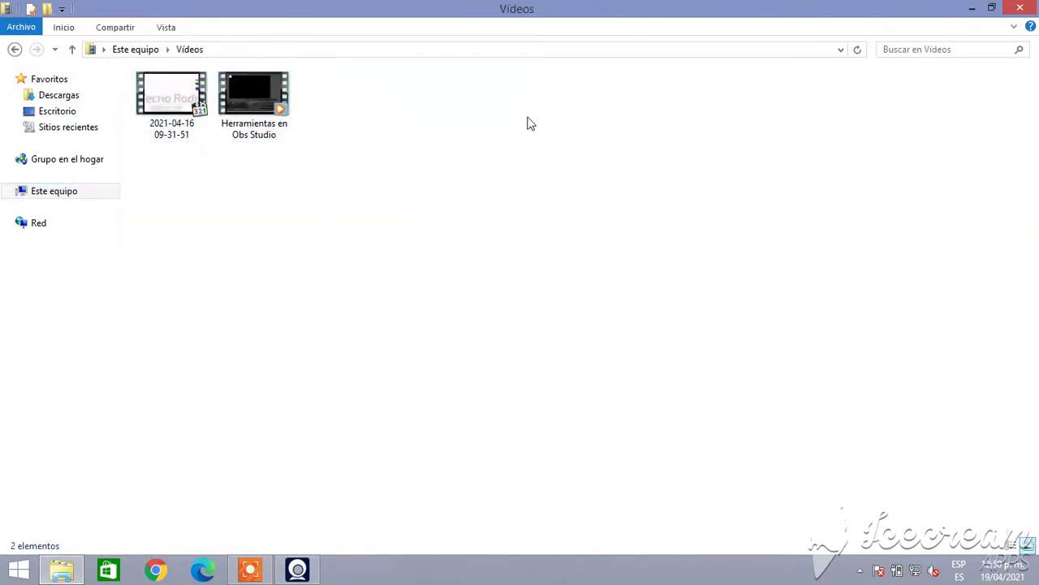
pyautogui.click(1023, 7)
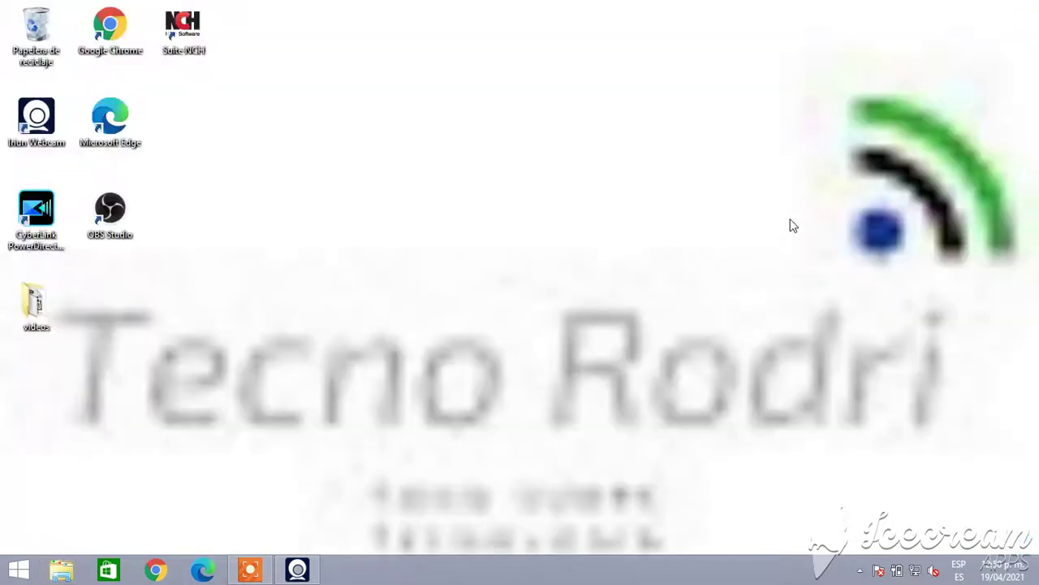